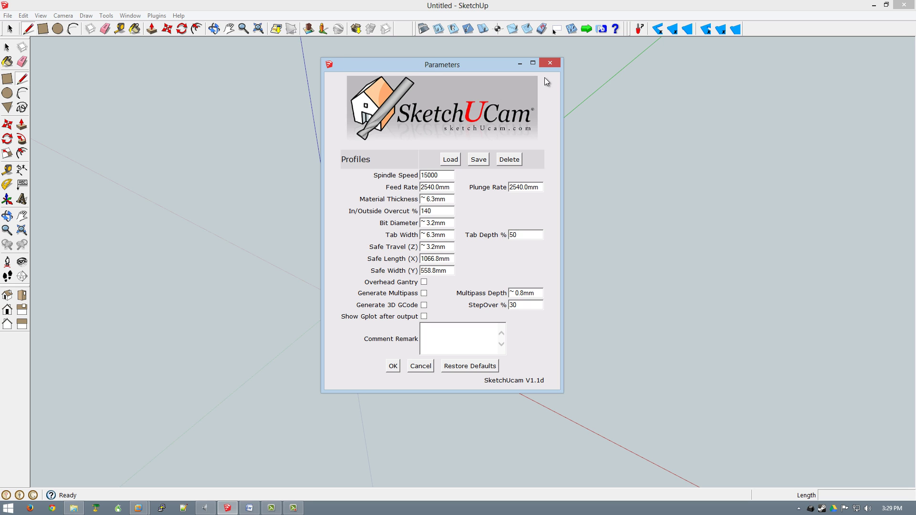
Step: Close the SketchUcam Parameters dialog and bring up the Camera menu's view options
click(550, 62)
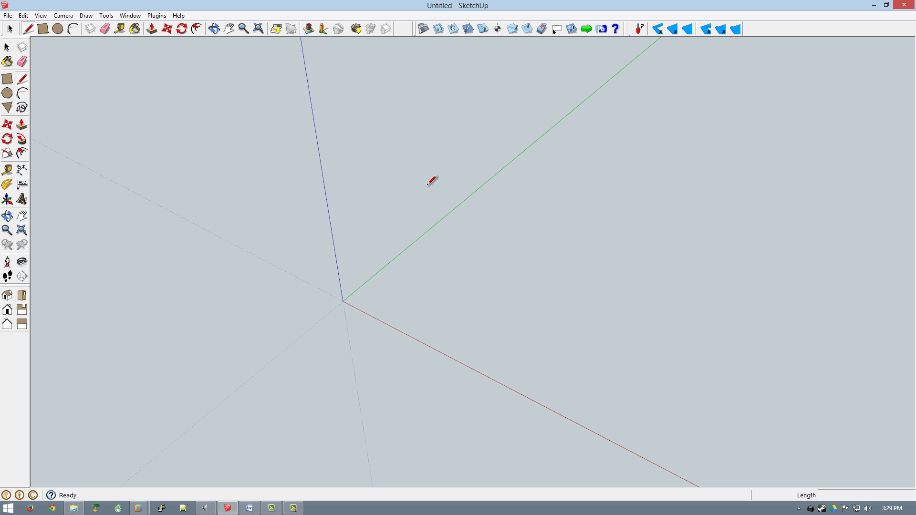
click(63, 15)
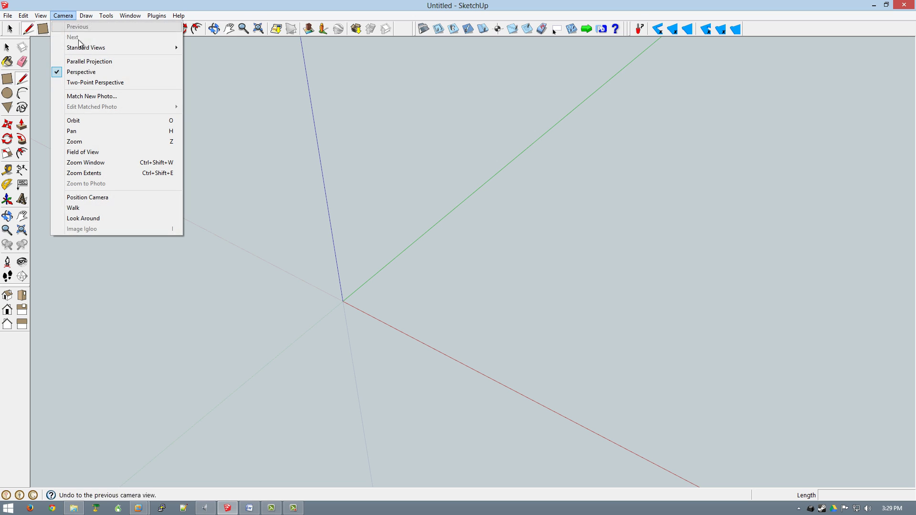
Step: Switch to the Top view and draw a 90 × 50 mm rectangle at the origin
mouse_move(86, 49)
click(217, 47)
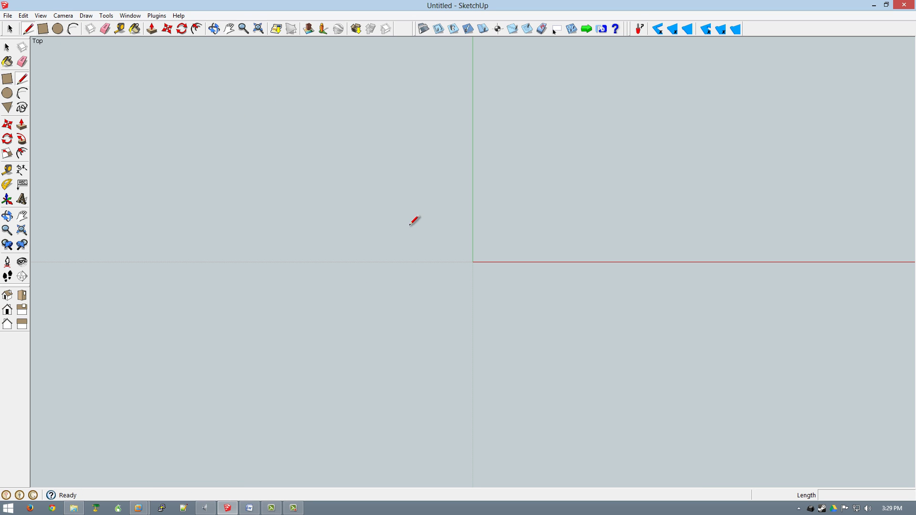
click(7, 79)
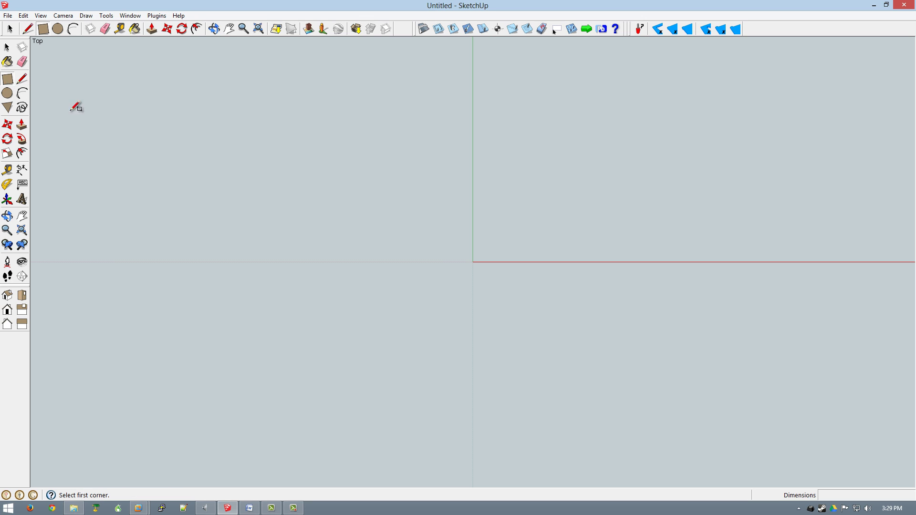
click(473, 262)
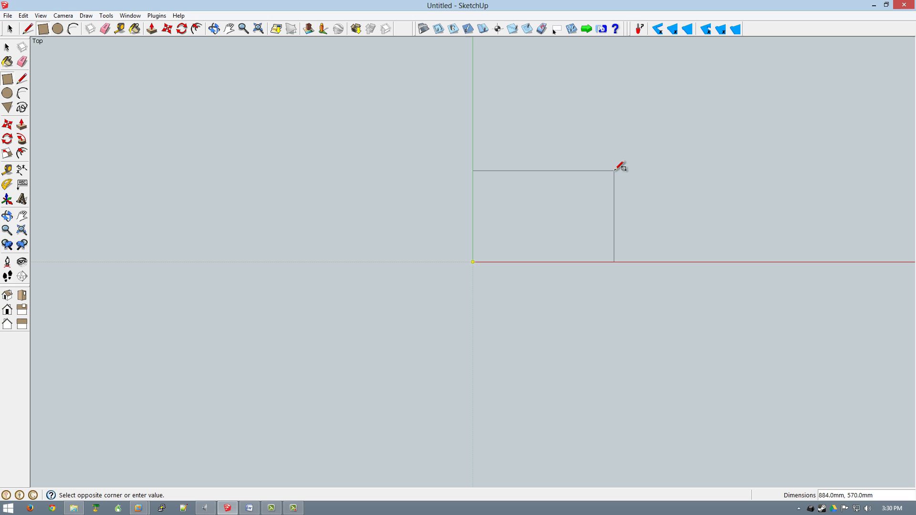
text(90mm,50)
key(Return)
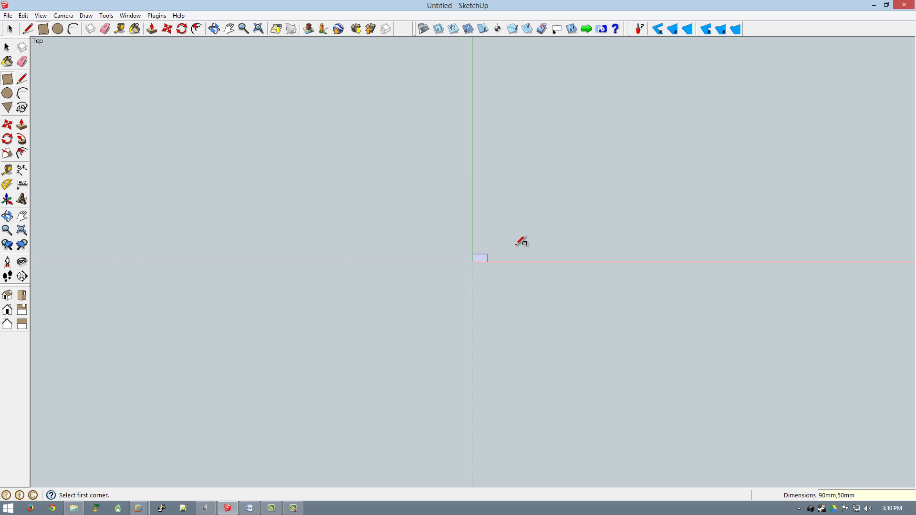
Step: Draw a 65 × 18 mm rectangle starting on the green axis above the first
scroll(506, 272, up, 1)
scroll(498, 244, up, 5)
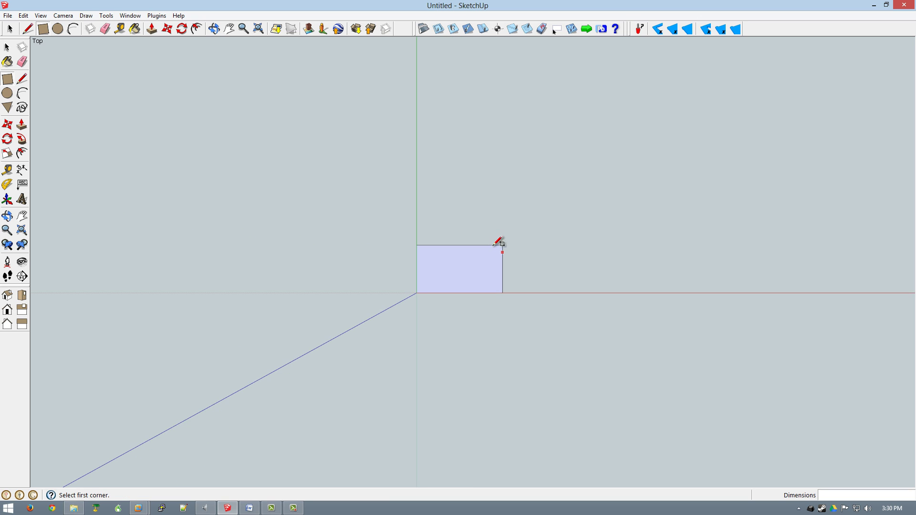
scroll(479, 233, up, 2)
click(314, 229)
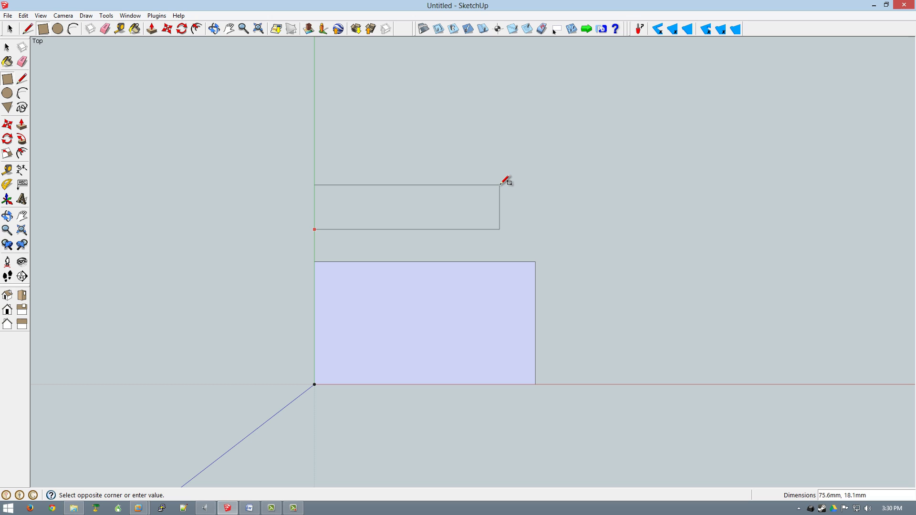
text(65mm,18mm)
key(Return)
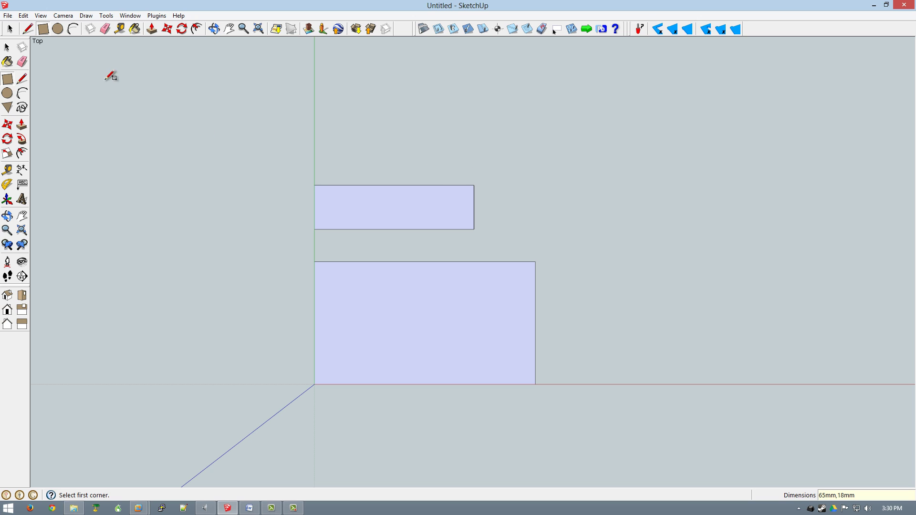
Step: Move the 65 × 18 mm rectangle by its bottom-edge midpoint into the large rectangle near its top
click(10, 29)
click(334, 206)
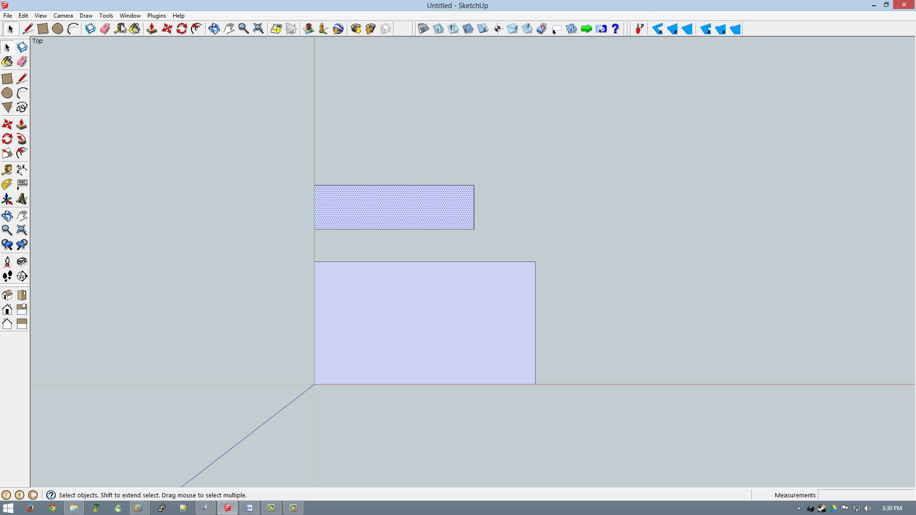
click(168, 29)
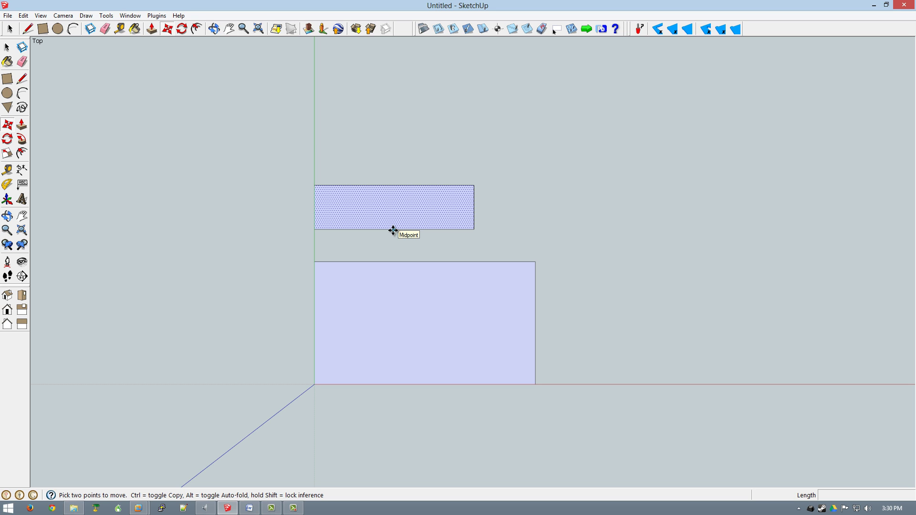
click(393, 231)
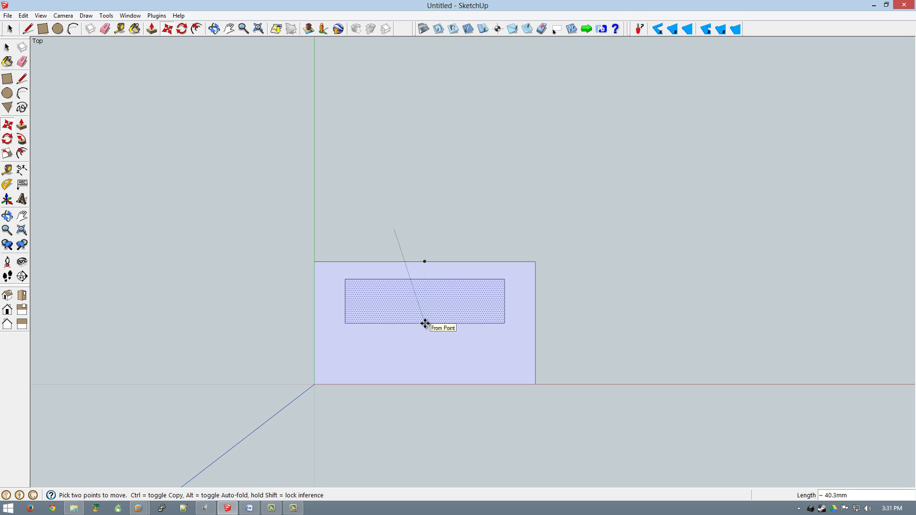
click(425, 324)
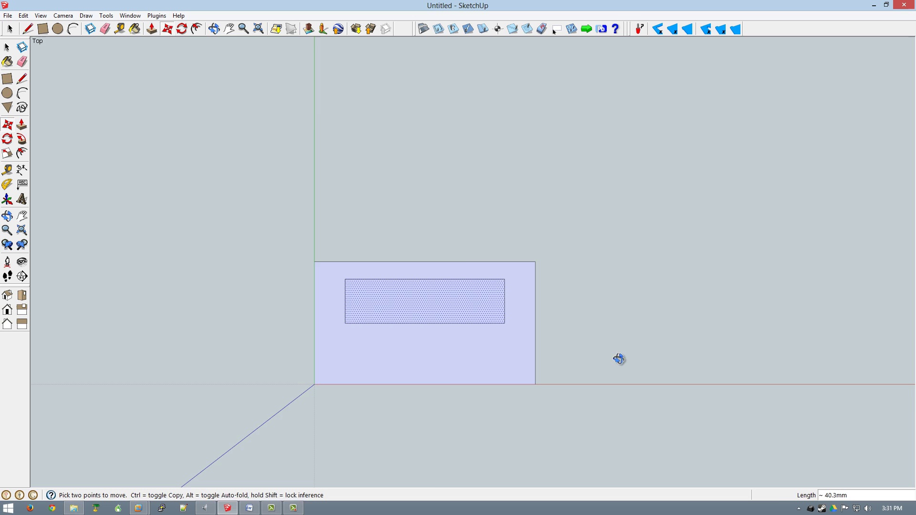
Step: Orbit to check the rectangles in perspective, then return to the Top view
middle_drag(620, 360, 547, 177)
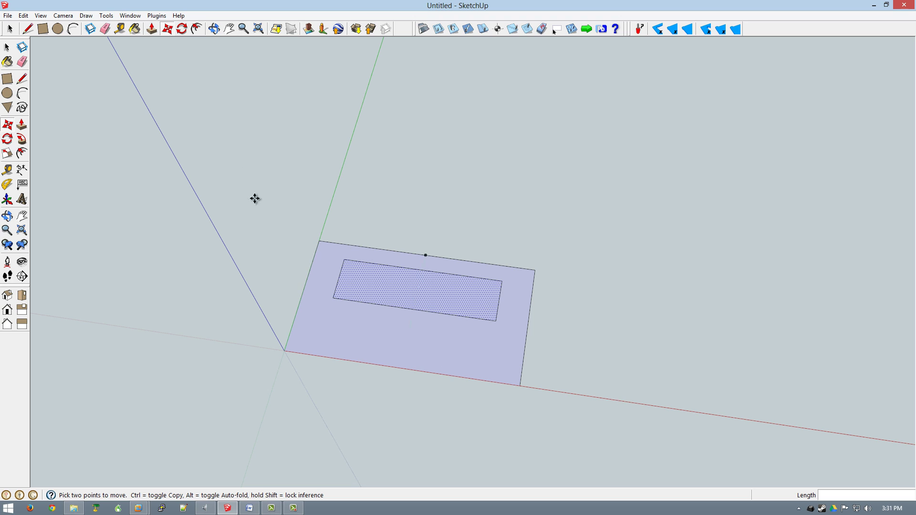
click(63, 15)
mouse_move(157, 48)
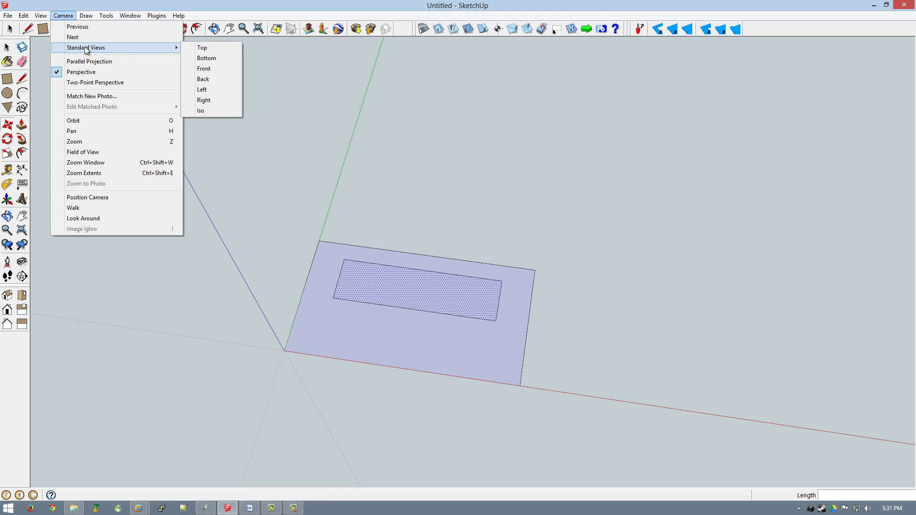
click(221, 48)
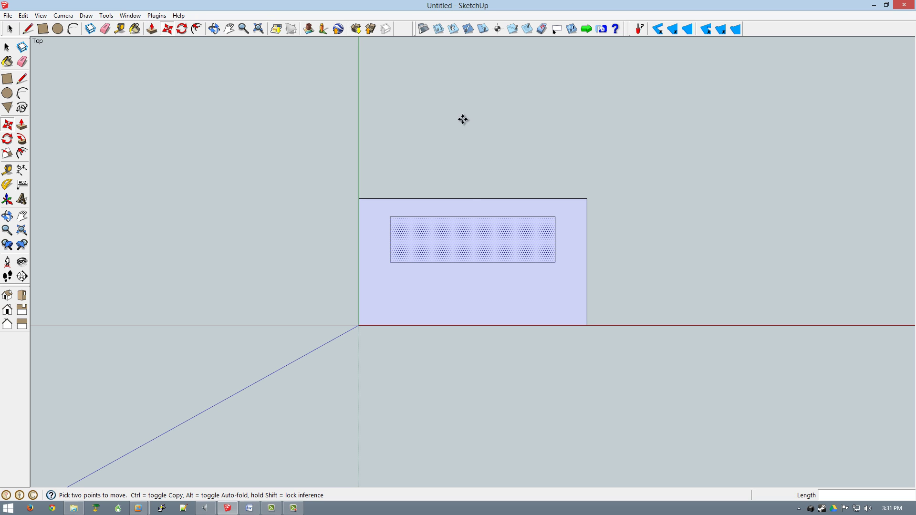
Step: Set SketchUcam feed rate 1300mm, material thickness 19.05mm, bit diameter 3.175 and safe length 100mm
click(425, 29)
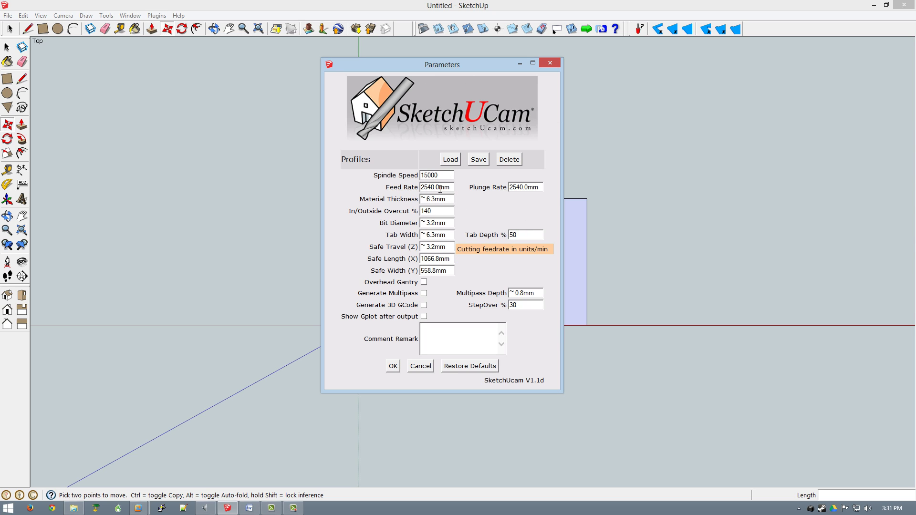
drag(447, 190, 419, 184)
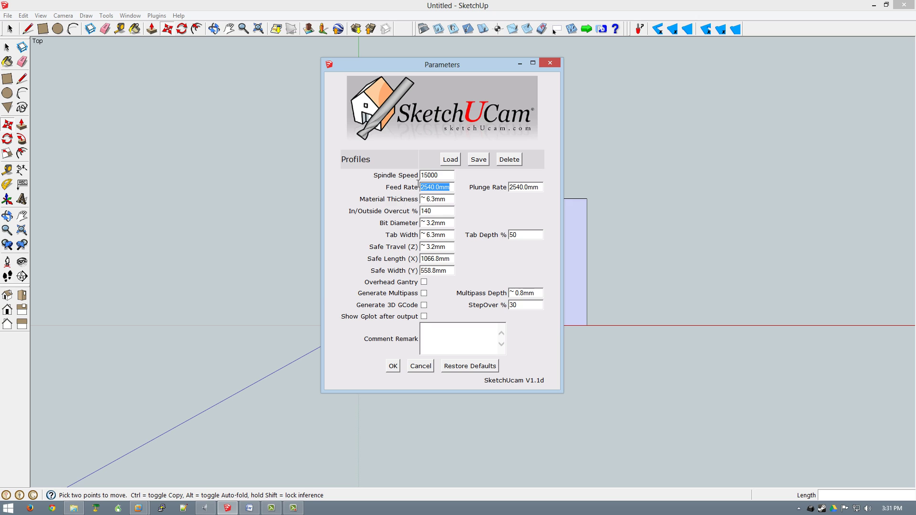
text(1300mm)
key(Tab)
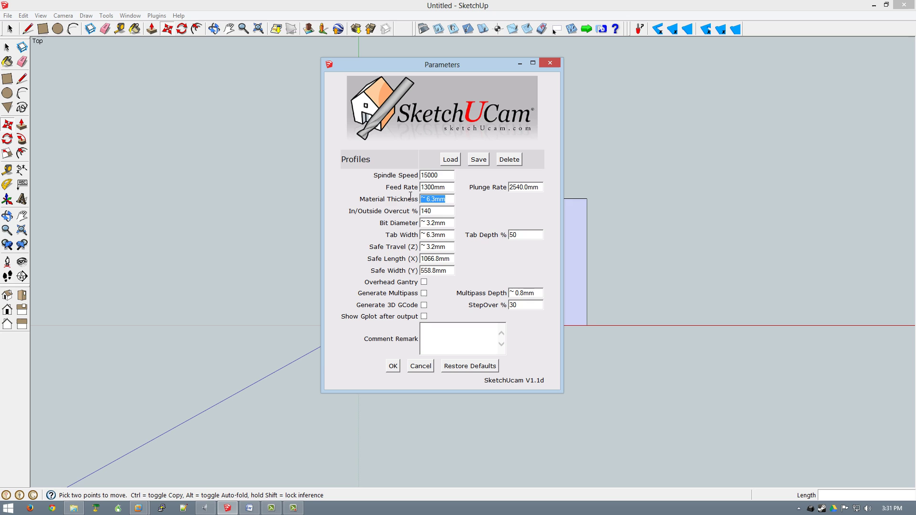
text(19.05mm)
key(Tab)
key(Tab)
text(3.175)
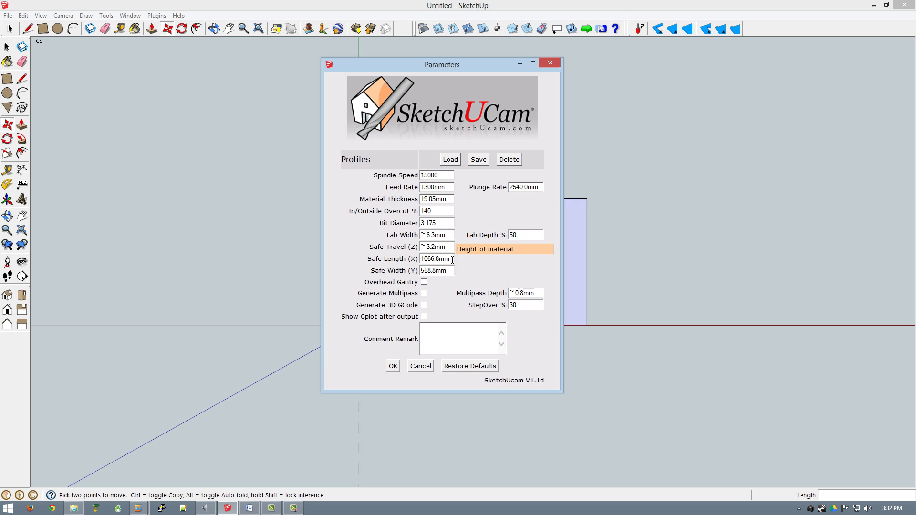
key(Tab)
key(Tab)
key(Tab)
text(100)
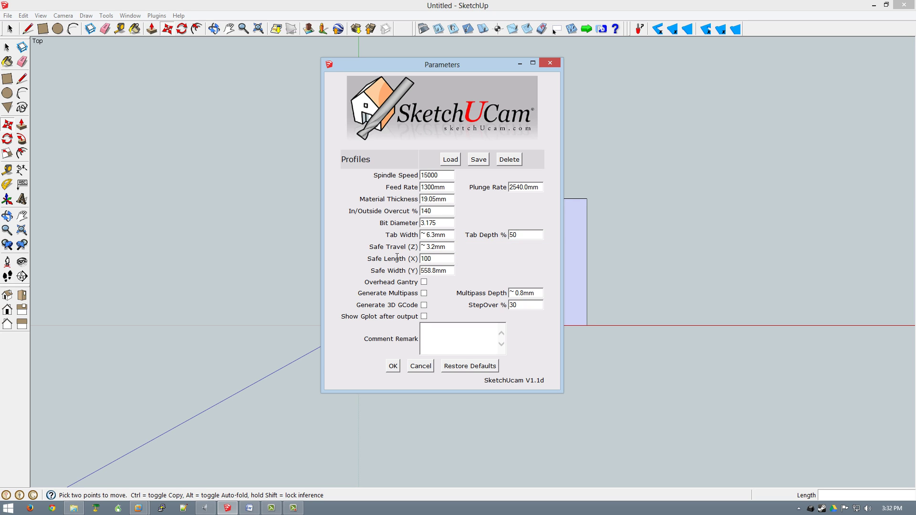
text(mm)
key(Tab)
text(100mm)
Step: Enable multipass with 1.5mm depth, set plunge rate to 700 and apply the parameters
click(423, 293)
drag(540, 293, 488, 295)
text(1.5mm)
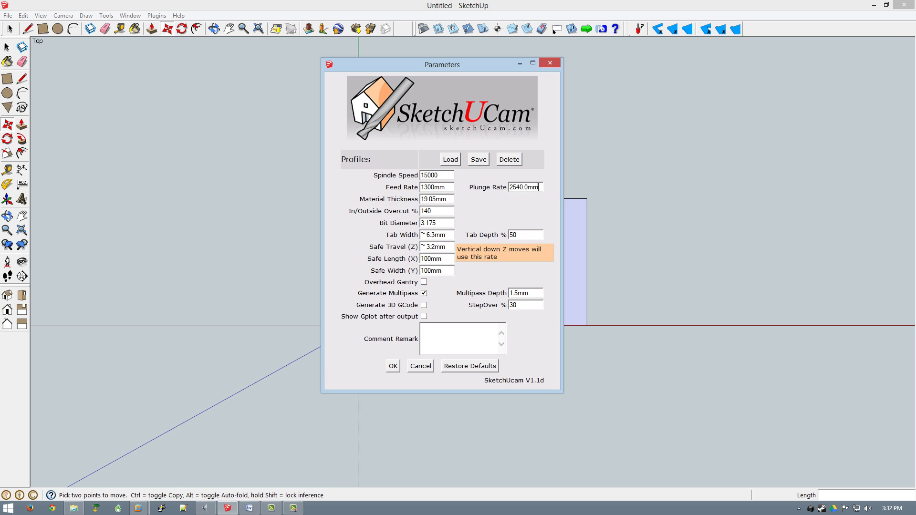
drag(541, 187, 503, 187)
text(7)
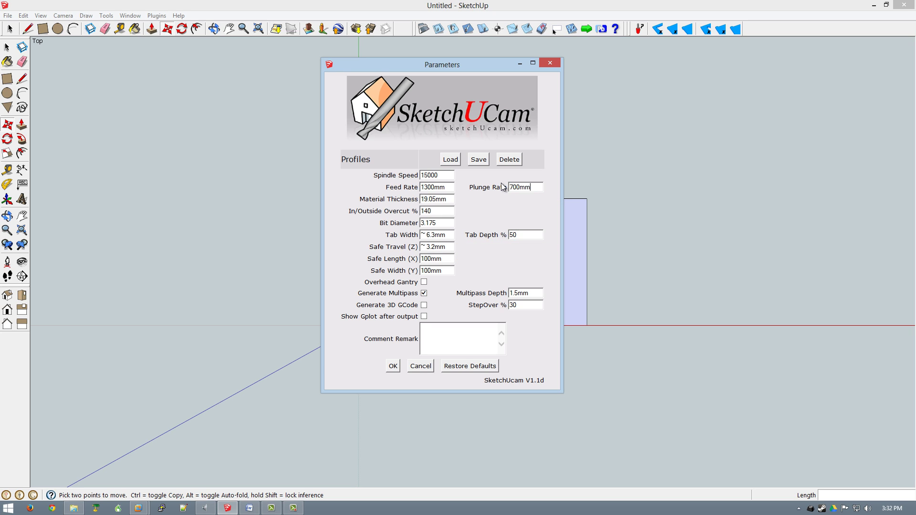
click(394, 367)
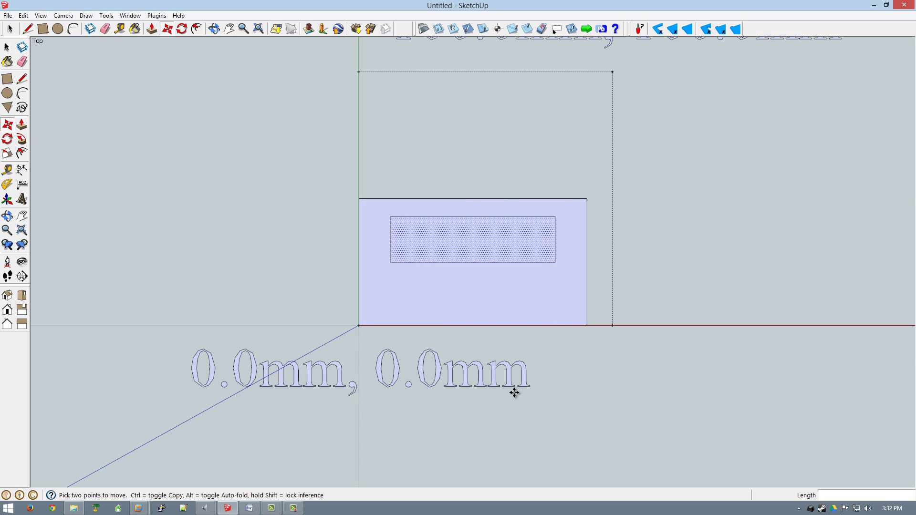
scroll(608, 403, down, 1)
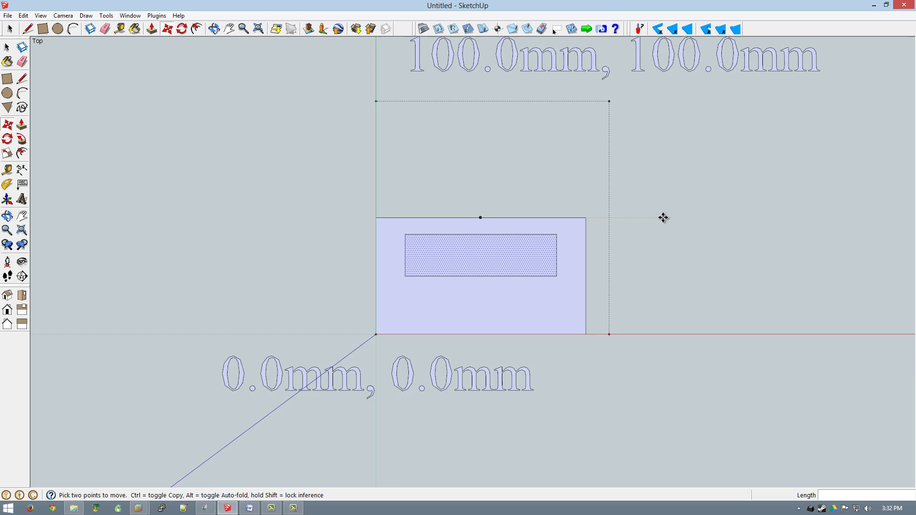
scroll(660, 216, down, 1)
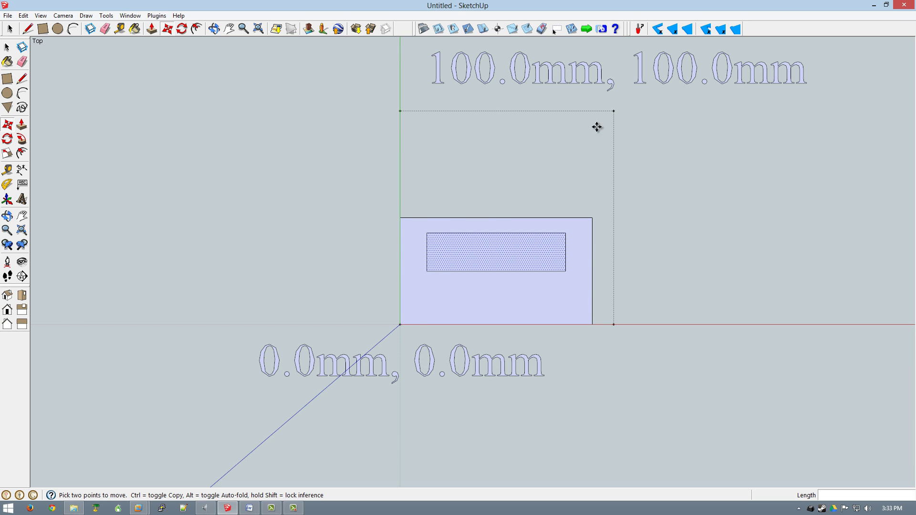
click(557, 30)
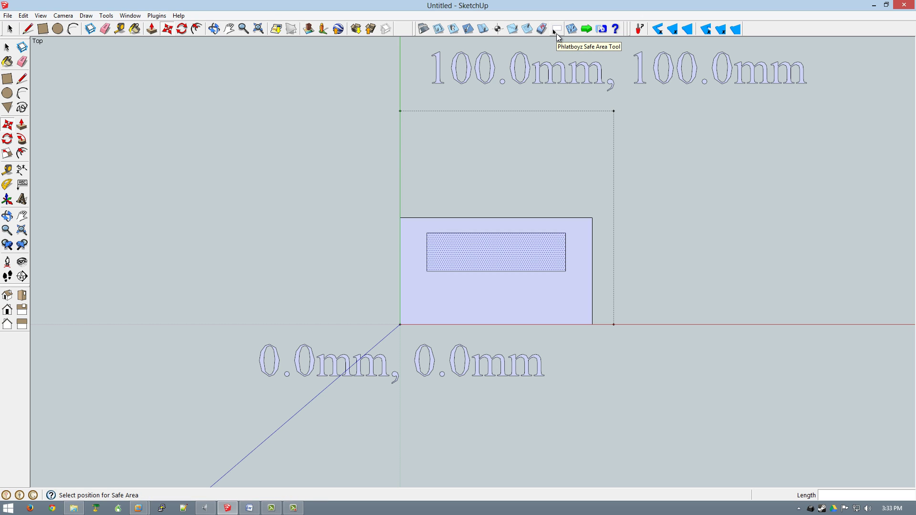
key(m)
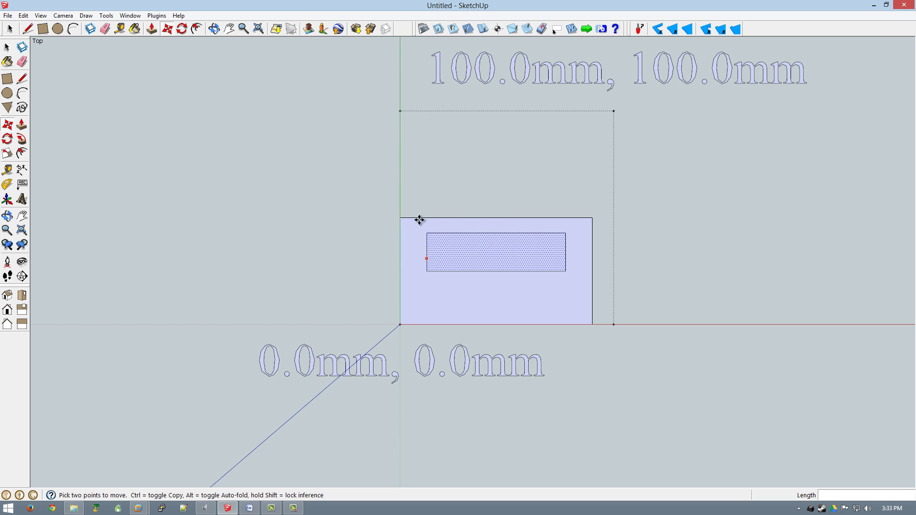
Step: Apply an outside-cut toolpath to the large 90 × 50 mm rectangle face
click(440, 30)
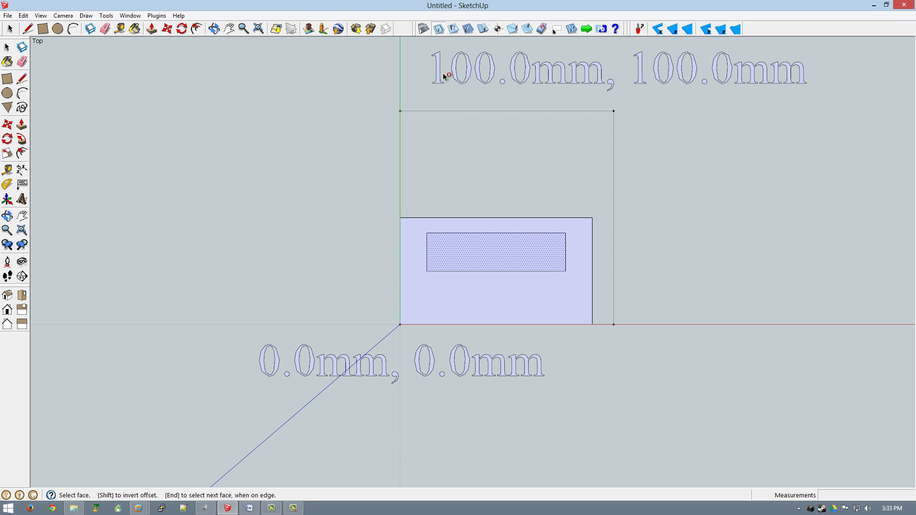
click(399, 240)
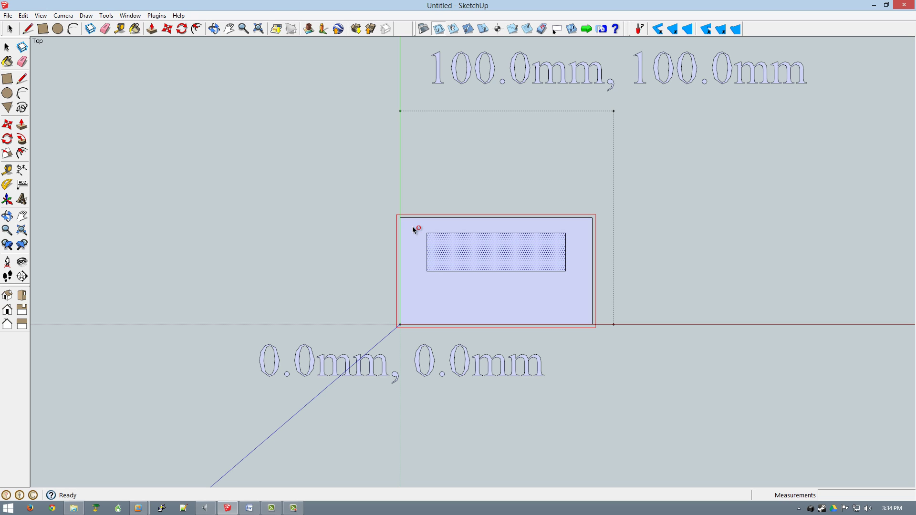
Step: Replace the Phlatbone tool diameter 3.43 with 3.175 mm
click(640, 29)
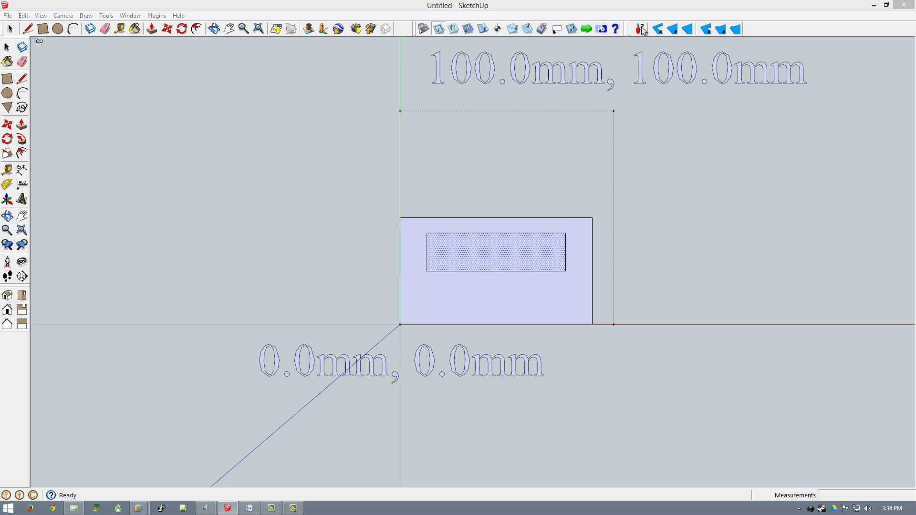
drag(490, 239, 428, 241)
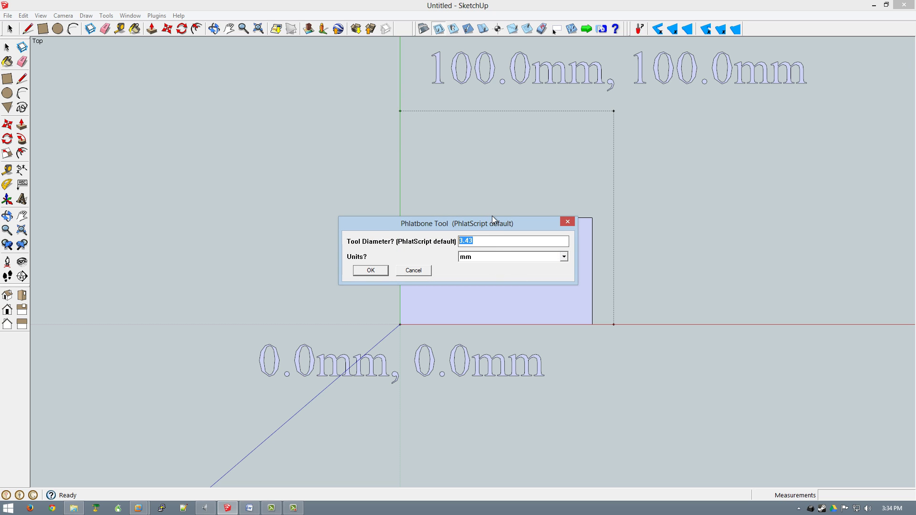
text(3.175)
Step: Confirm the 3.175 mm tool diameter and try several Phlatboyz cutting-tool buttons
click(373, 272)
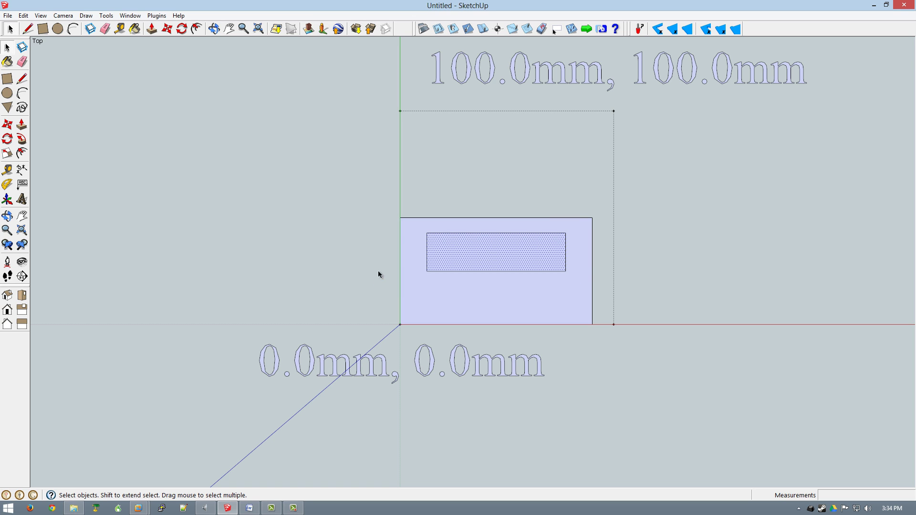
click(439, 29)
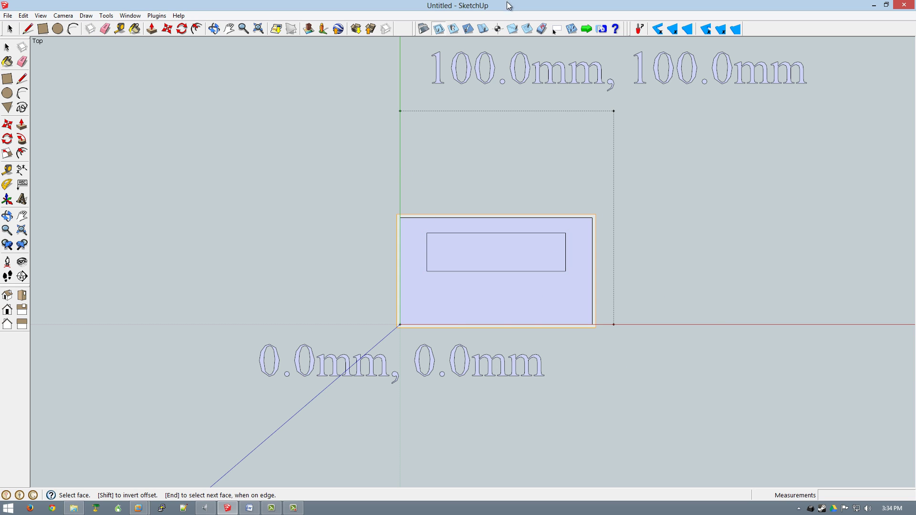
click(513, 30)
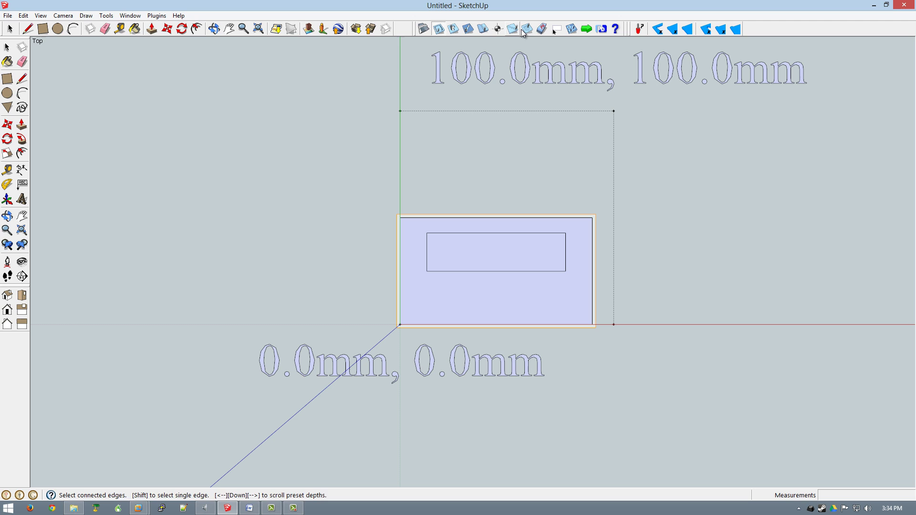
click(454, 28)
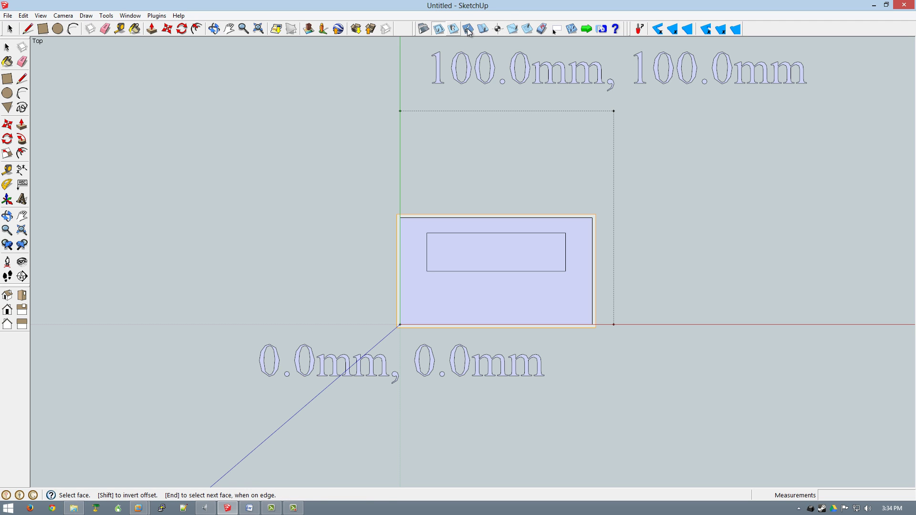
click(421, 30)
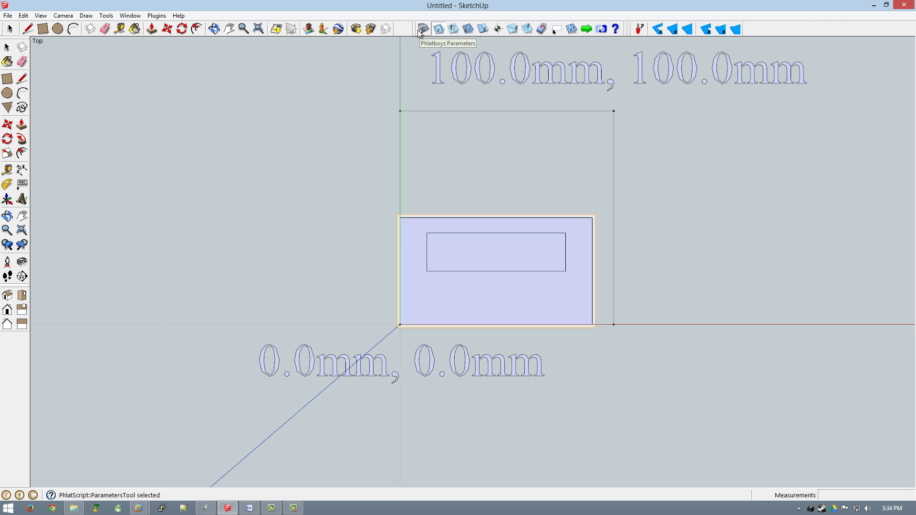
Step: Float the Phlatboyz and bone-corner toolbars over the drawing, then dock them back
drag(417, 29, 419, 68)
mouse_move(634, 24)
mouse_down()
mouse_move(646, 57)
mouse_move(686, 19)
mouse_up()
drag(552, 31, 550, 19)
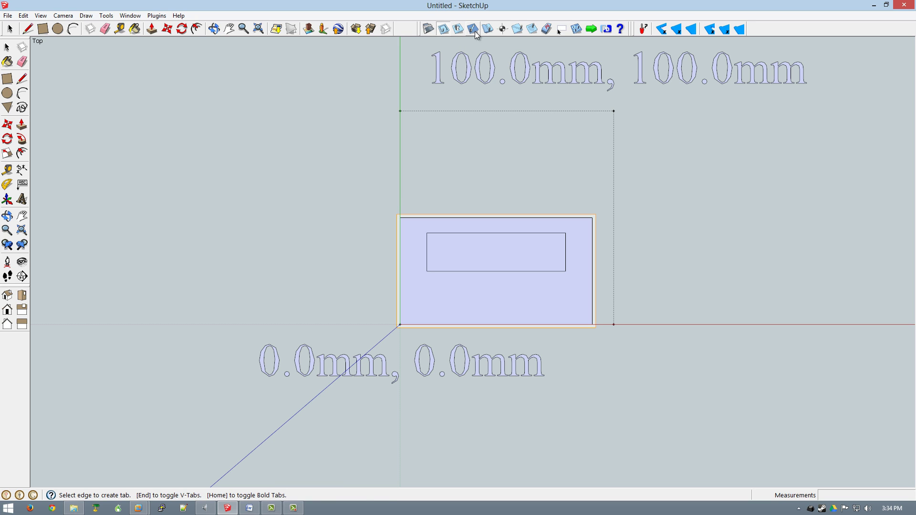
Step: Add a zigzag pocket toolpath at 74% depth to the 65 × 18 mm inner rectangle
click(534, 31)
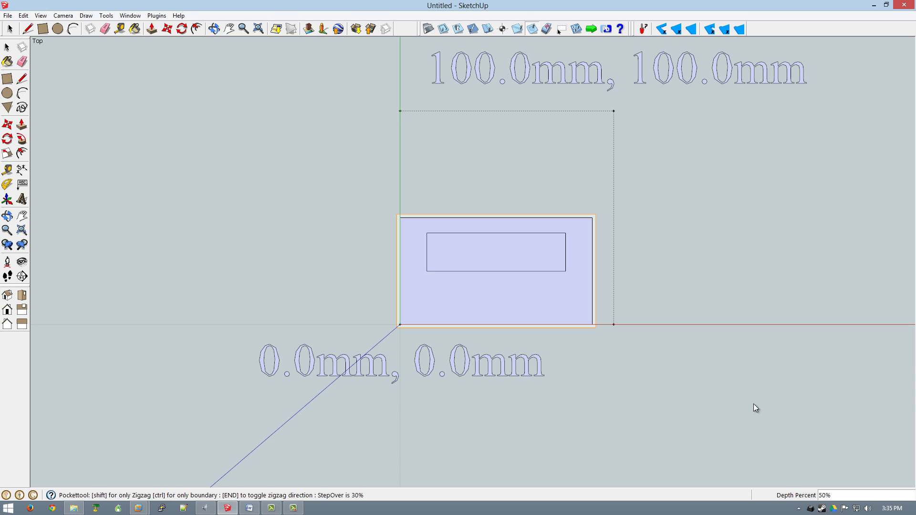
text(74%)
click(541, 271)
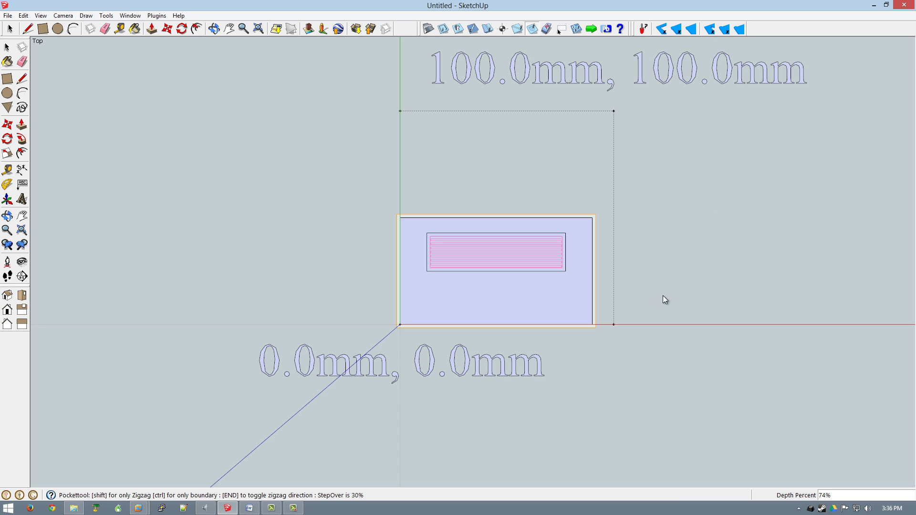
Step: Select the whole profile with its toolpaths and shift it slightly higher
click(7, 47)
drag(353, 203, 641, 334)
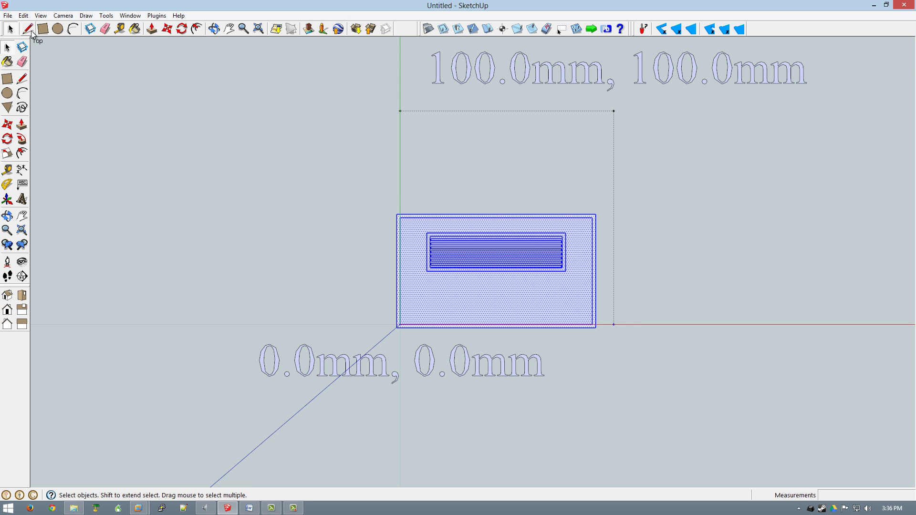
click(167, 29)
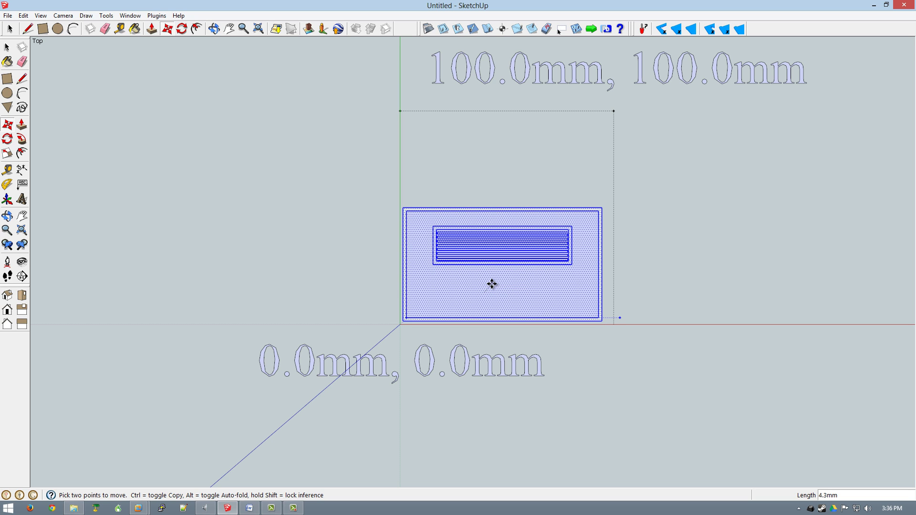
click(497, 285)
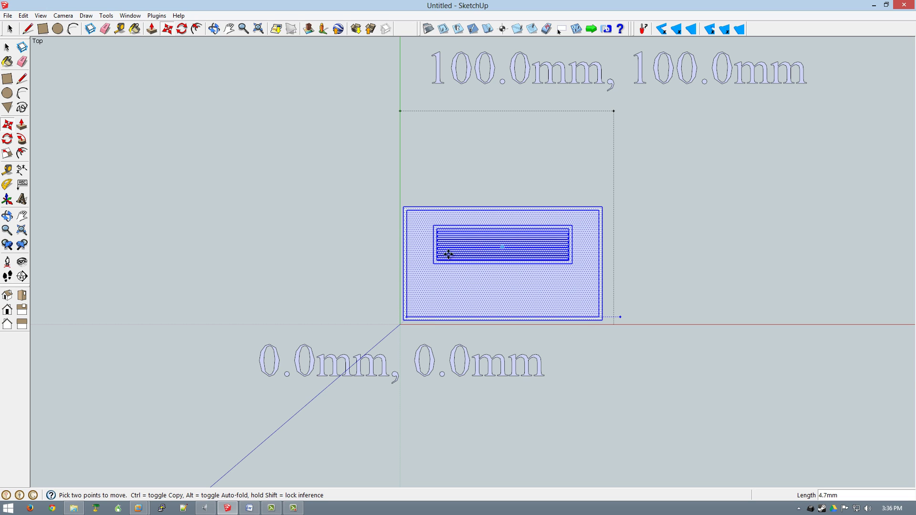
Step: Move the profile back so its corner sits at the origin
key(Escape)
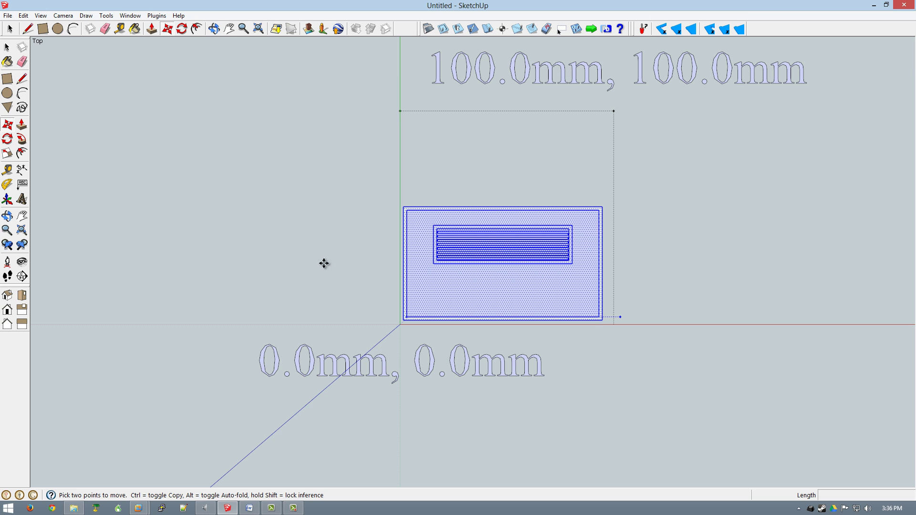
click(324, 262)
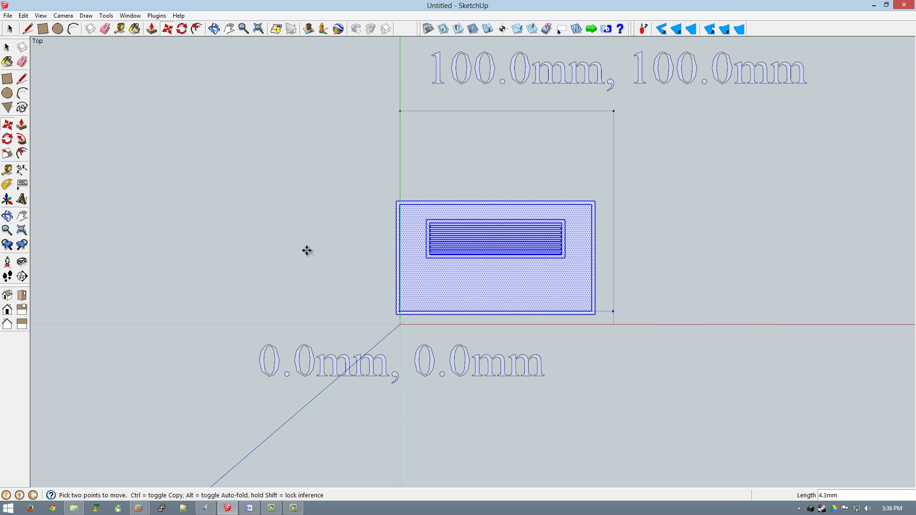
click(314, 254)
key(Escape)
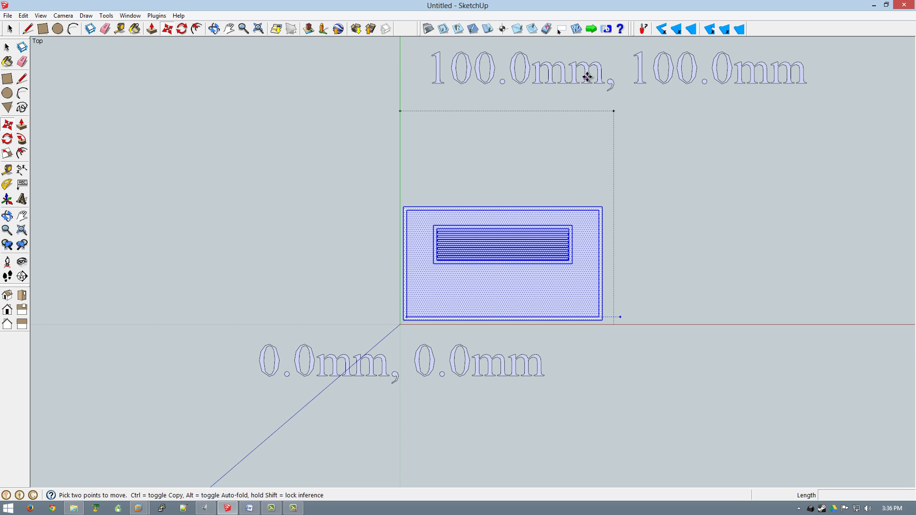
Step: Export the toolpaths as G-code to gcode_out.cnc on the Desktop, then minimise SketchUp
click(594, 26)
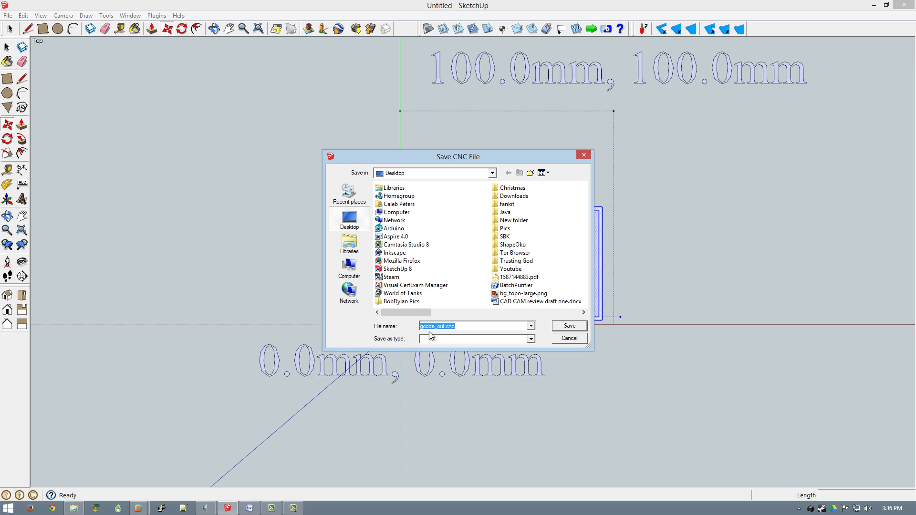
click(570, 326)
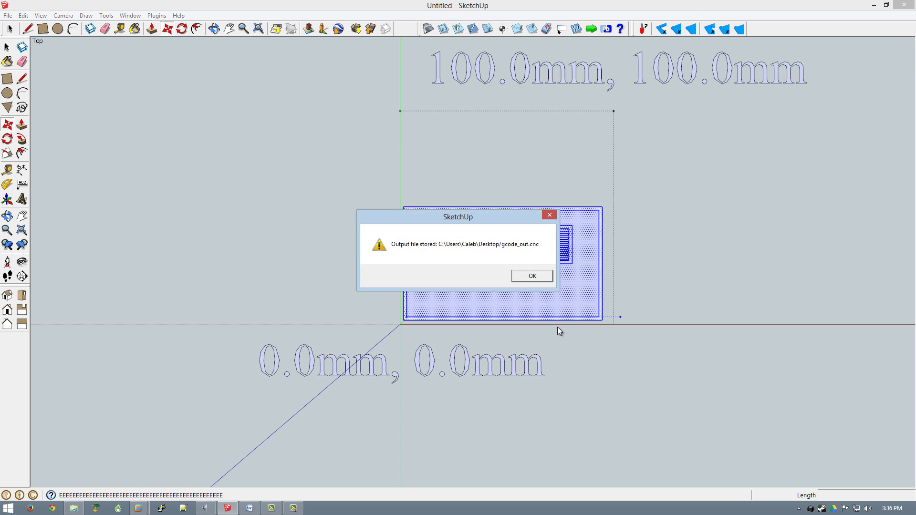
click(537, 280)
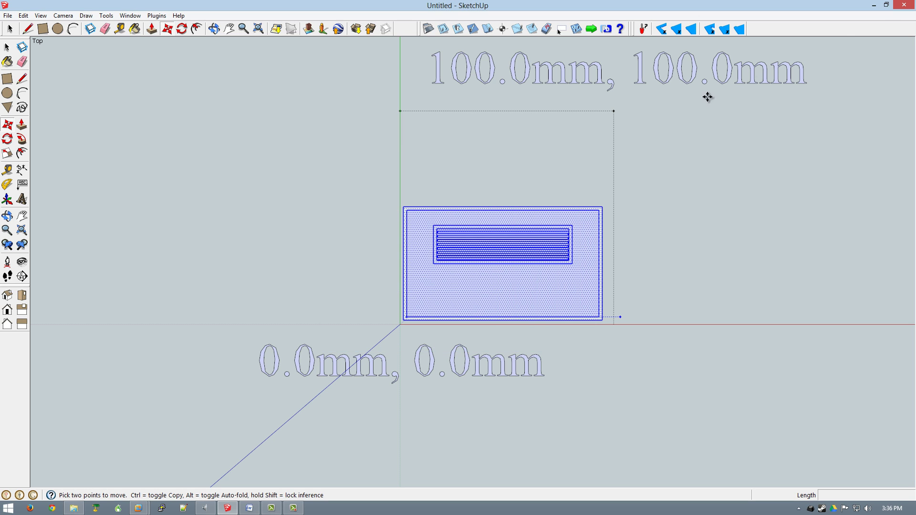
click(876, 5)
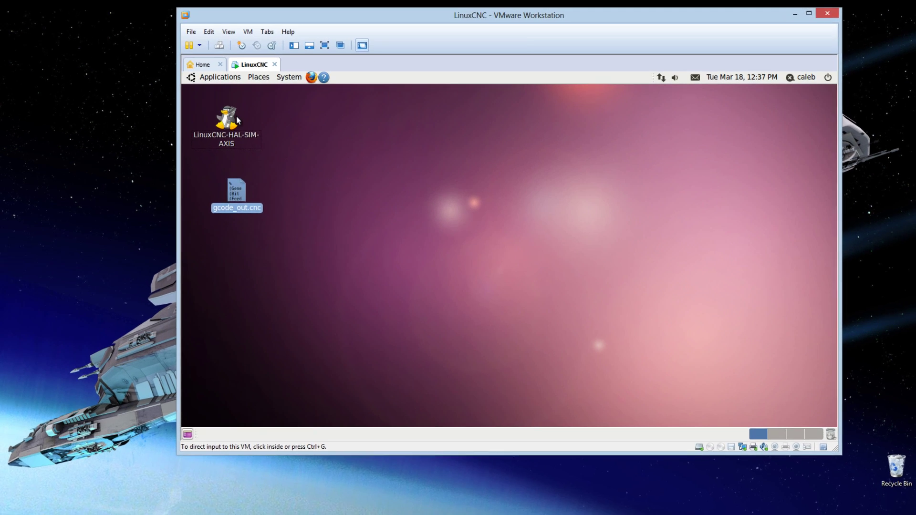
Step: Launch the LinuxCNC AXIS simulator full screen, release E-stop, power on and home all axes
click(268, 121)
double_click(184, 116)
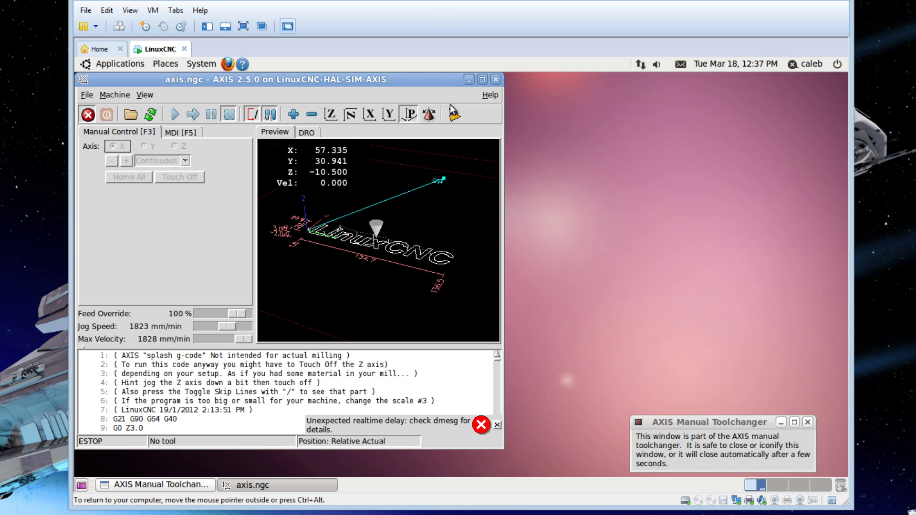
click(483, 79)
click(85, 114)
click(104, 114)
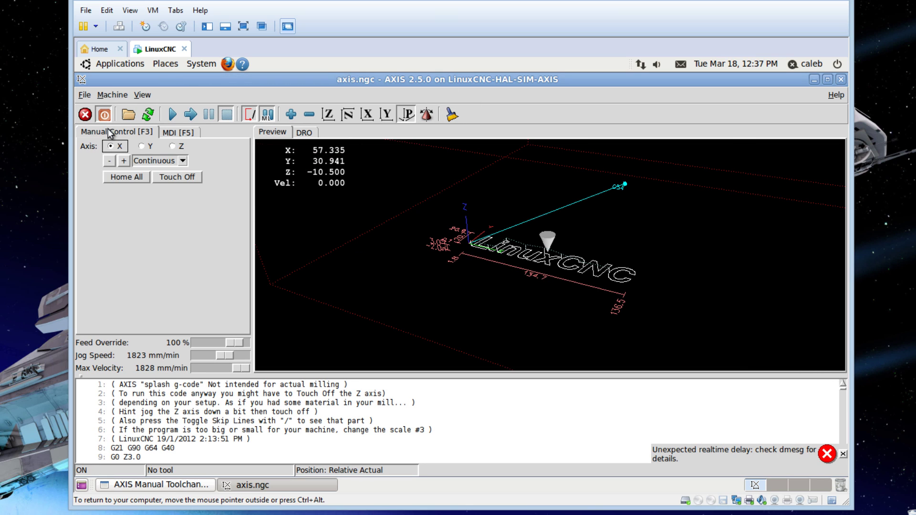
click(119, 178)
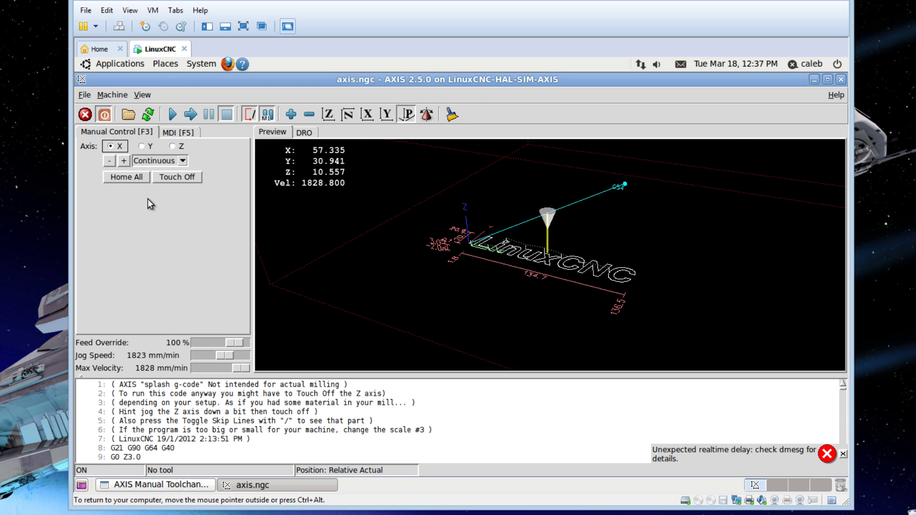
Step: In the Open dialog, browse to the Desktop, show All files and select gcode_out.cnc
click(85, 95)
click(102, 109)
click(444, 235)
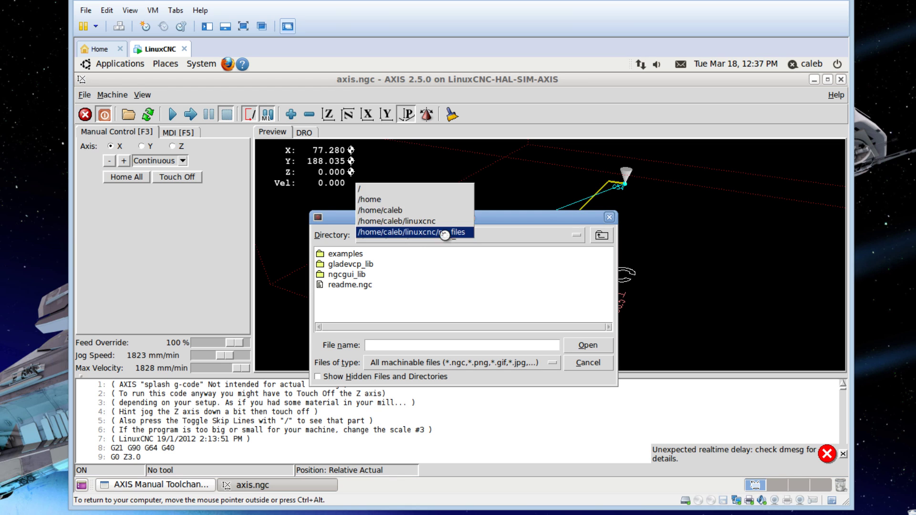
click(444, 234)
click(405, 239)
click(403, 207)
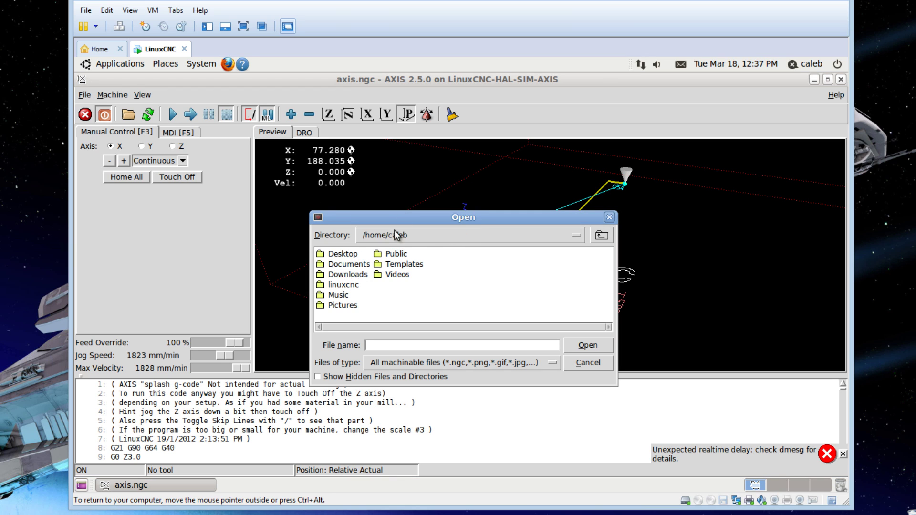
double_click(340, 254)
click(420, 364)
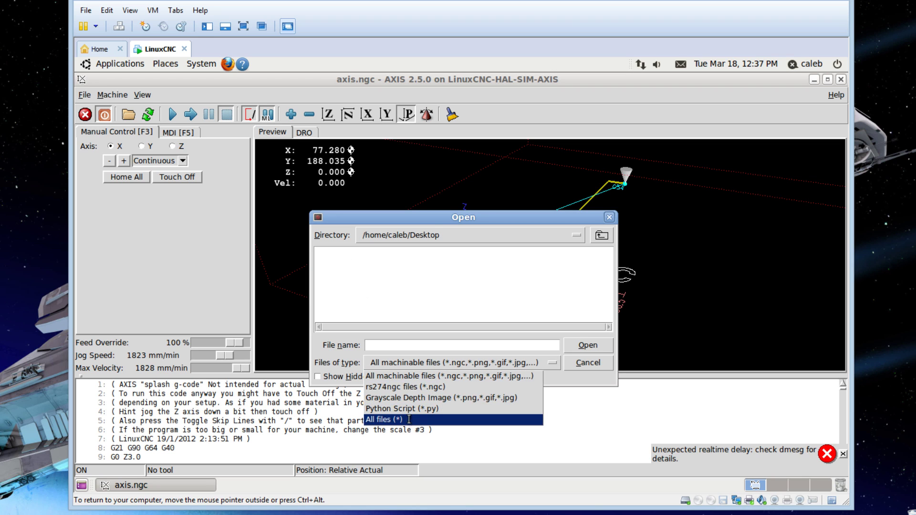
click(411, 421)
click(353, 264)
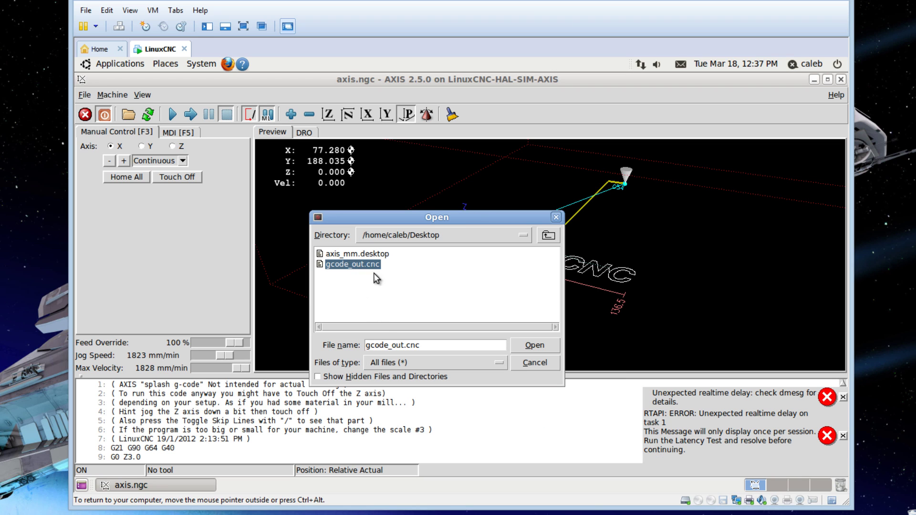
Step: Load gcode_out.cnc, dismiss the realtime-delay and RTAPI error notifications, and inspect the toolpath
click(535, 347)
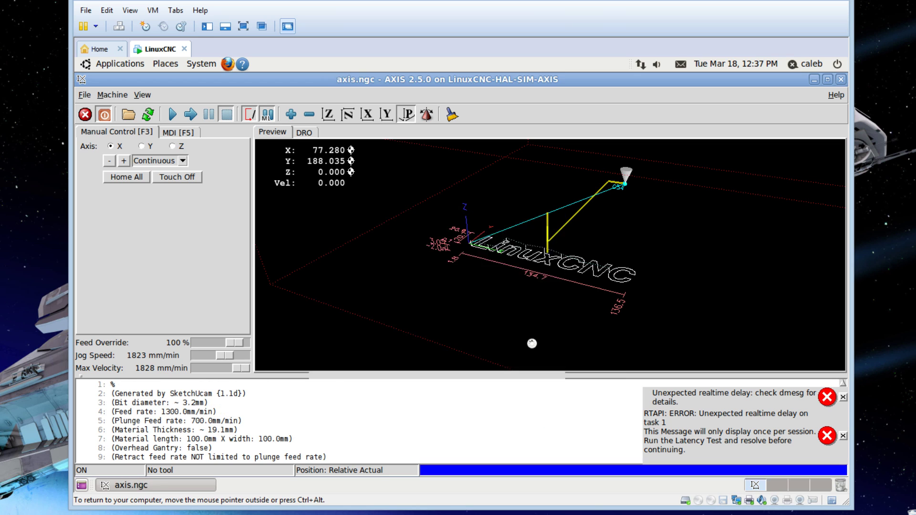
click(844, 397)
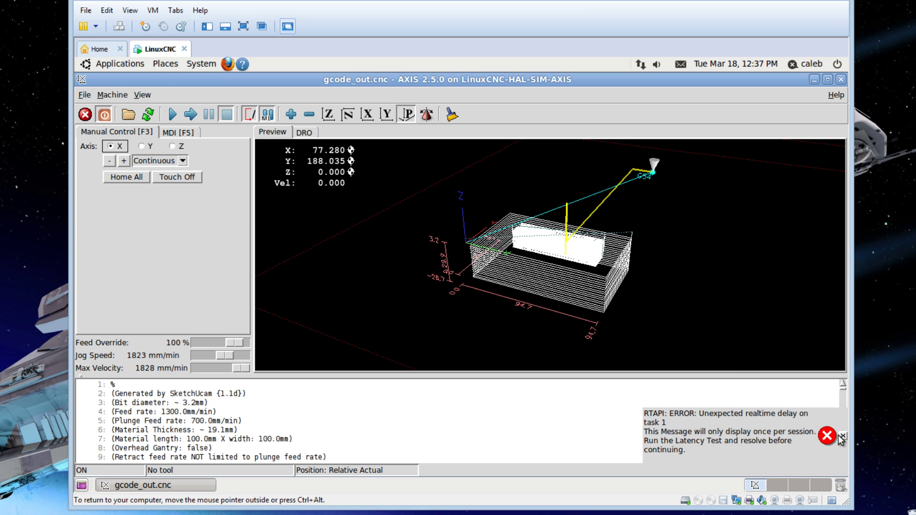
click(844, 436)
middle_drag(658, 288, 337, 208)
Step: Run the program, watching the cut from several angles, then stop it during the second pass
click(173, 114)
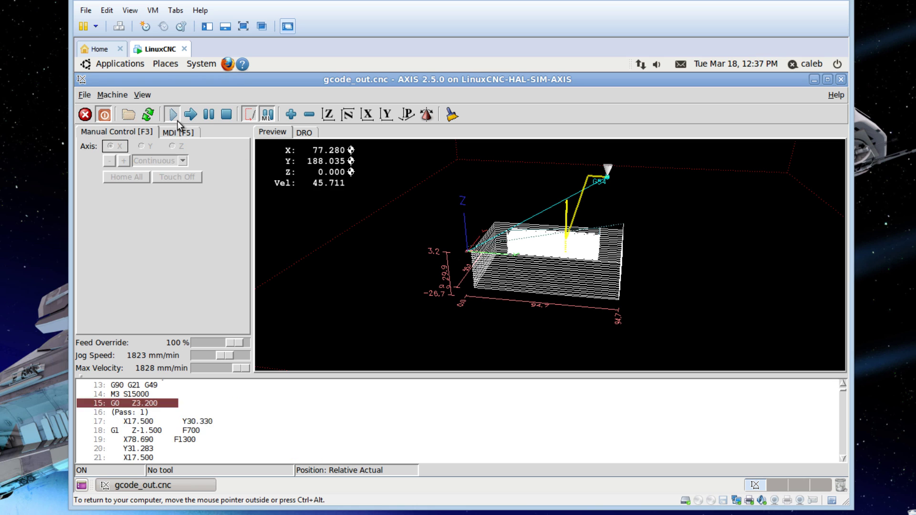
middle_drag(649, 288, 649, 309)
scroll(630, 277, up, 4)
middle_drag(603, 230, 705, 322)
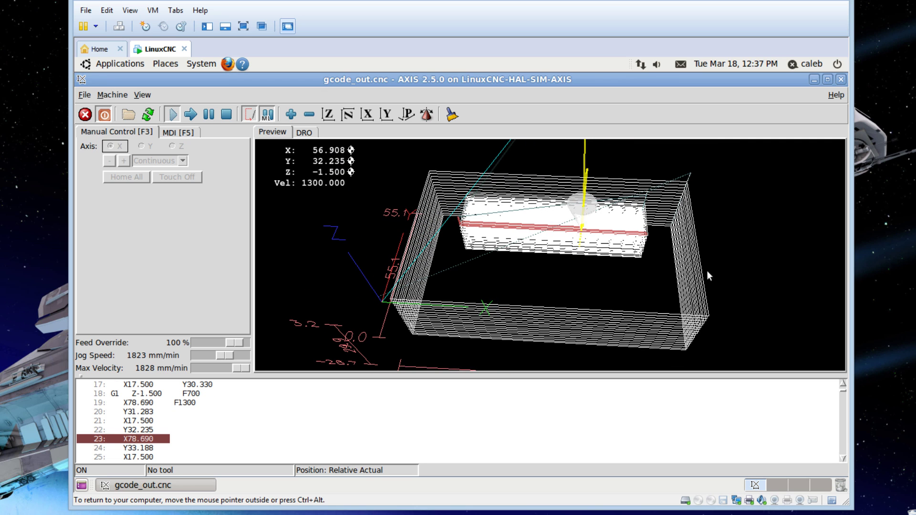
scroll(668, 273, down, 2)
middle_drag(706, 288, 675, 282)
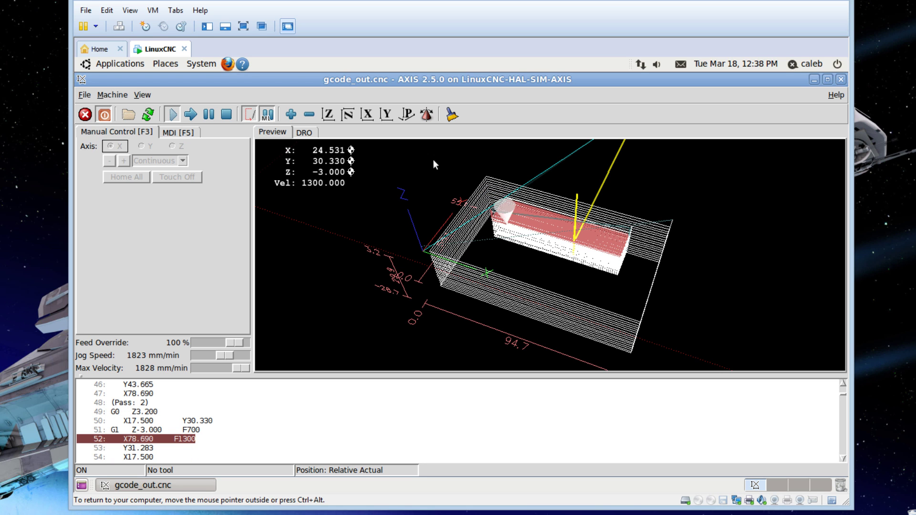
click(227, 114)
middle_drag(420, 229, 484, 254)
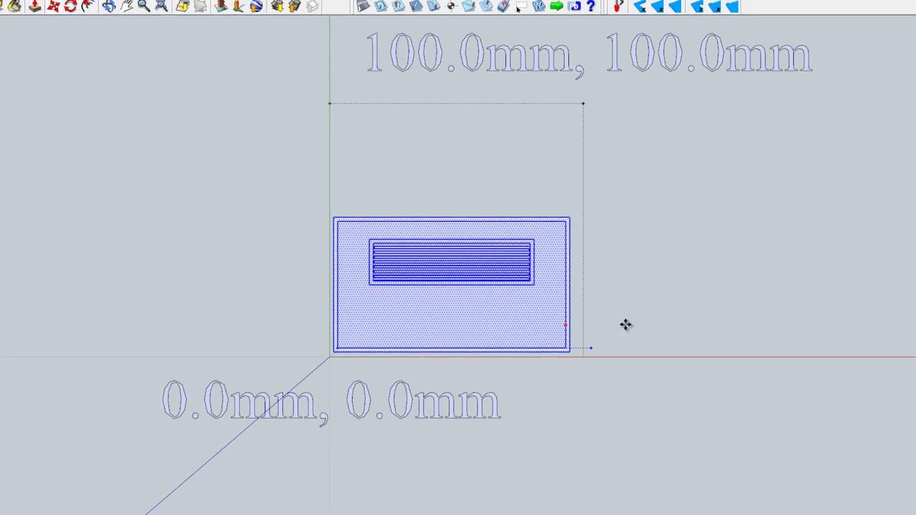
mouse_move(625, 324)
middle_down()
mouse_move(706, 311)
mouse_move(673, 259)
mouse_move(587, 179)
mouse_move(531, 41)
middle_up()
Step: Tilt the view of the stand profile and pocket to a lower oblique angle with Move active
key(m)
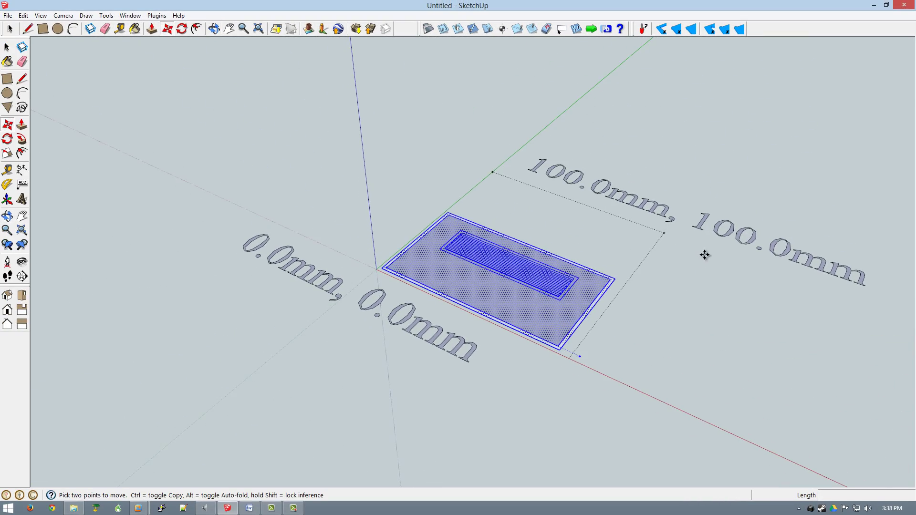
middle_drag(708, 211, 787, 192)
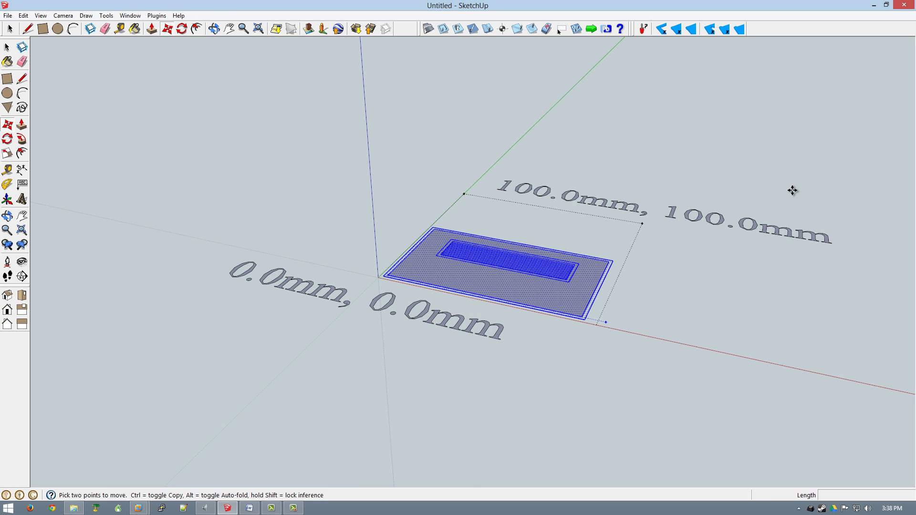